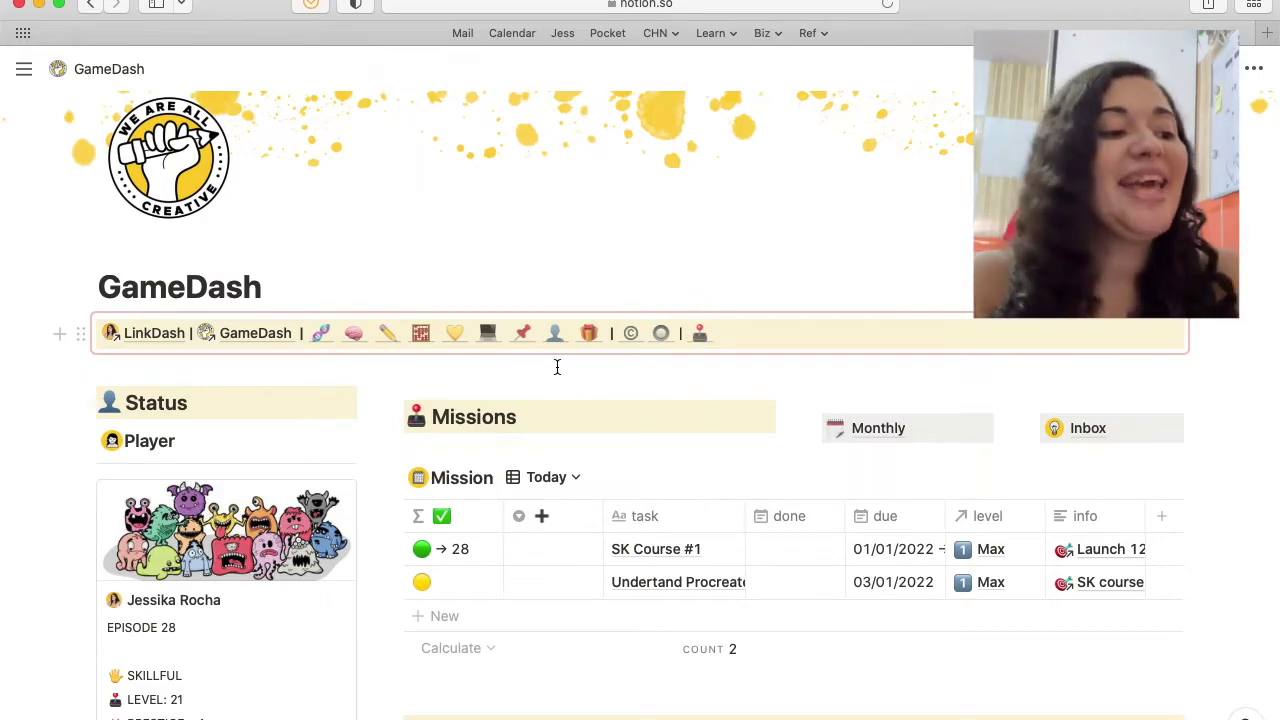
Step: Open the Monthly page from the Missions section and look through its January 2022 mission calendar
scroll(557, 366, "down", 5)
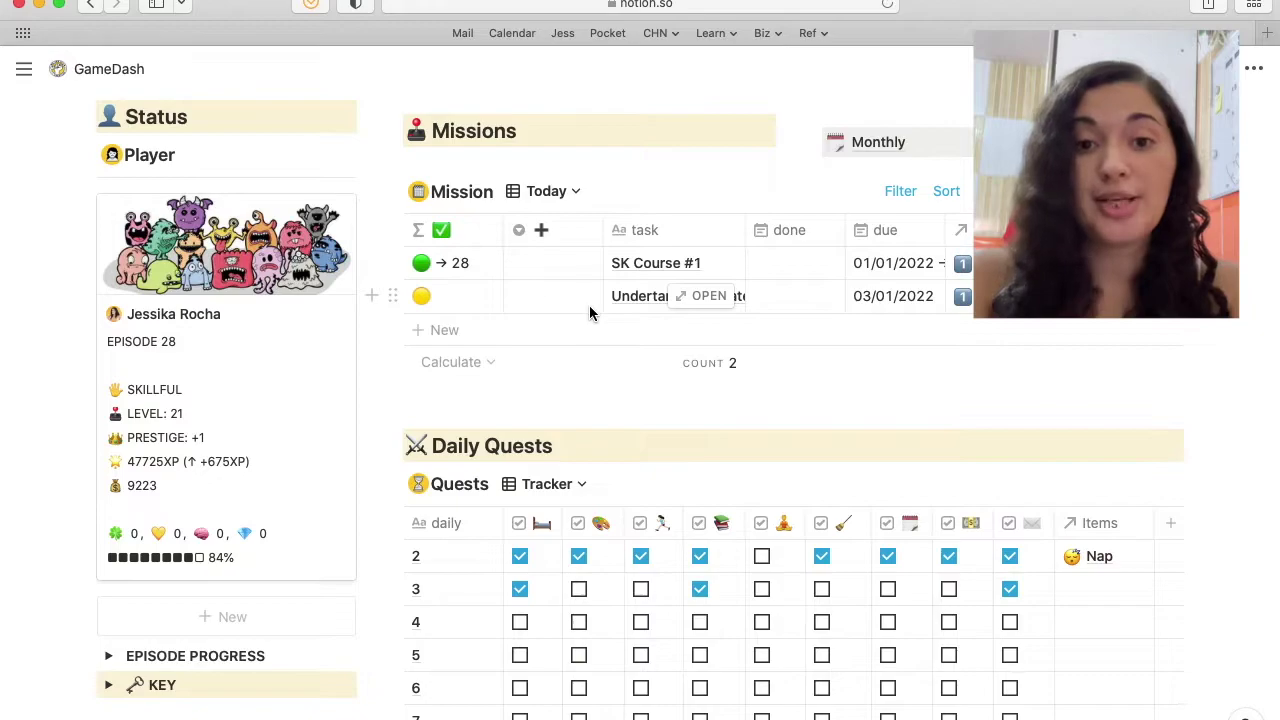
scroll(452, 363, "up", 1)
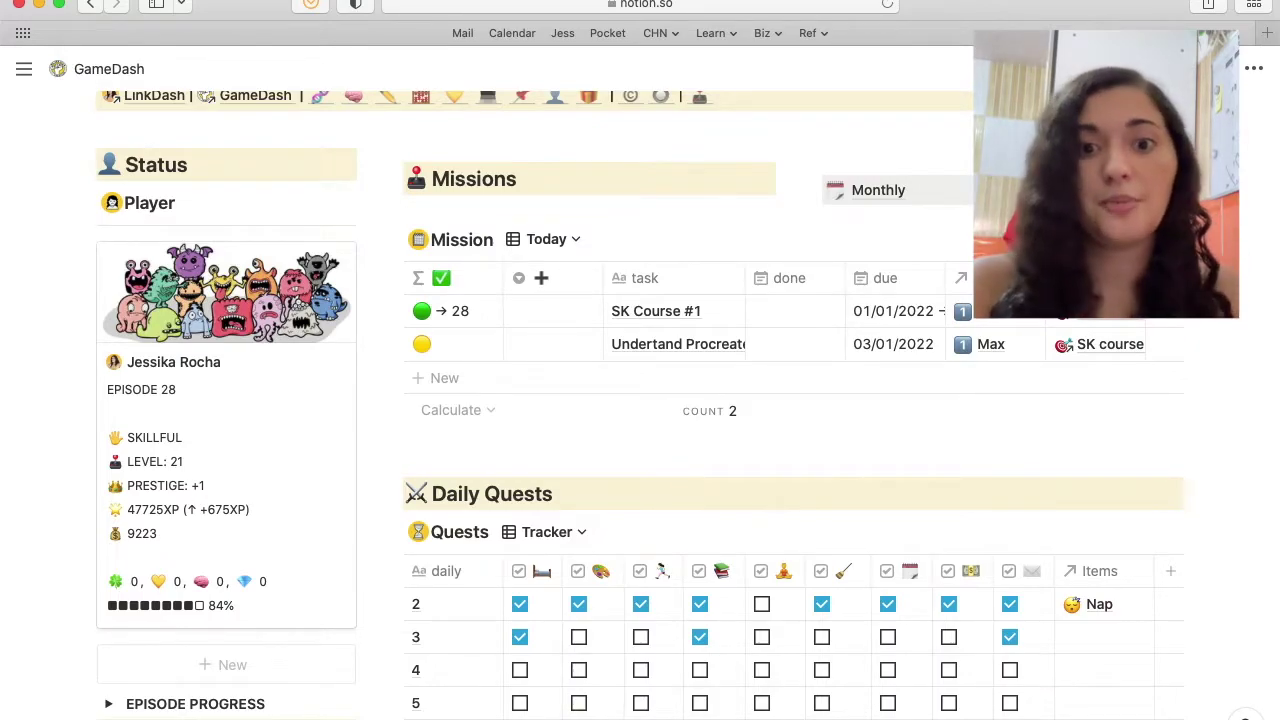
left_click(873, 192)
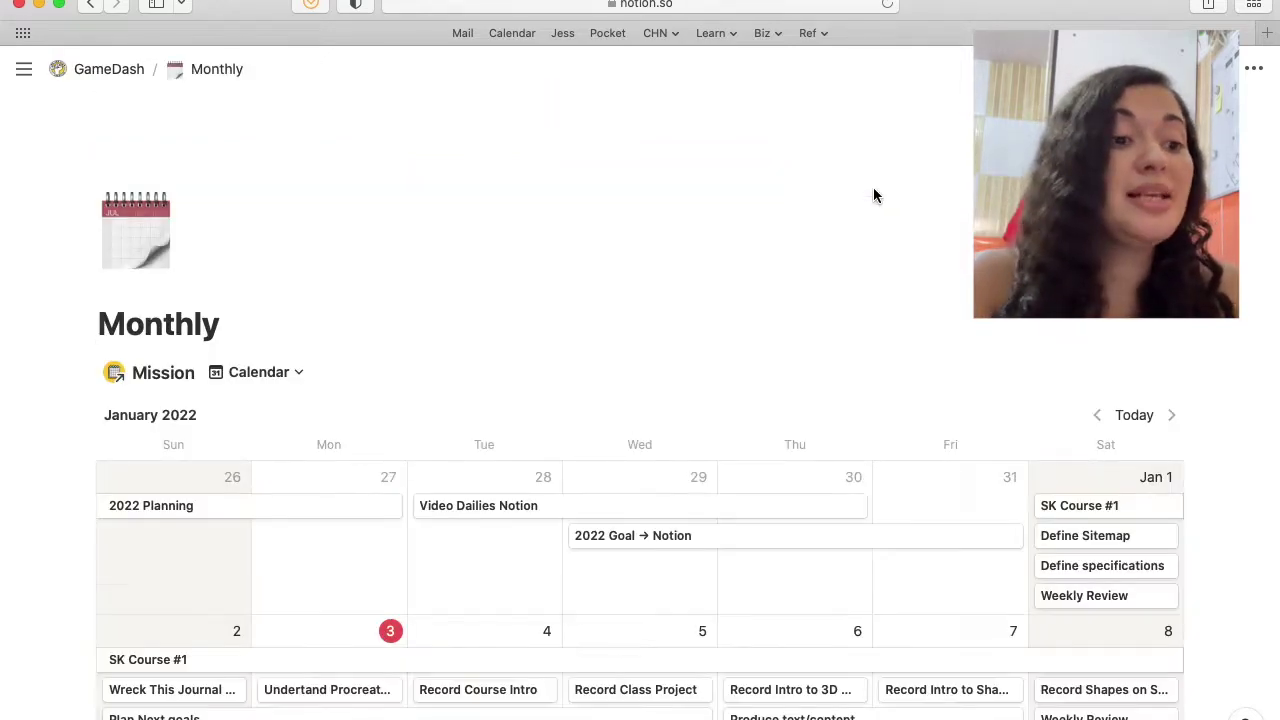
scroll(869, 423, "down", 4)
scroll(869, 423, "down", 10)
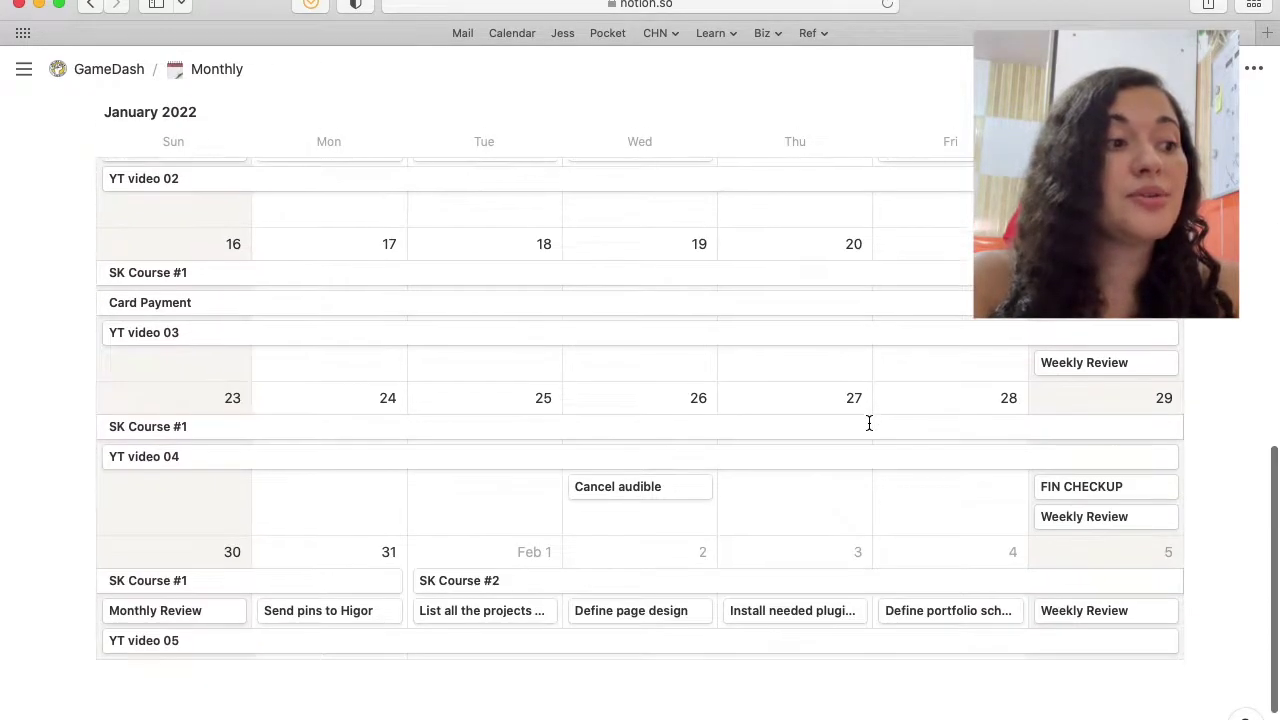
scroll(869, 423, "up", 12)
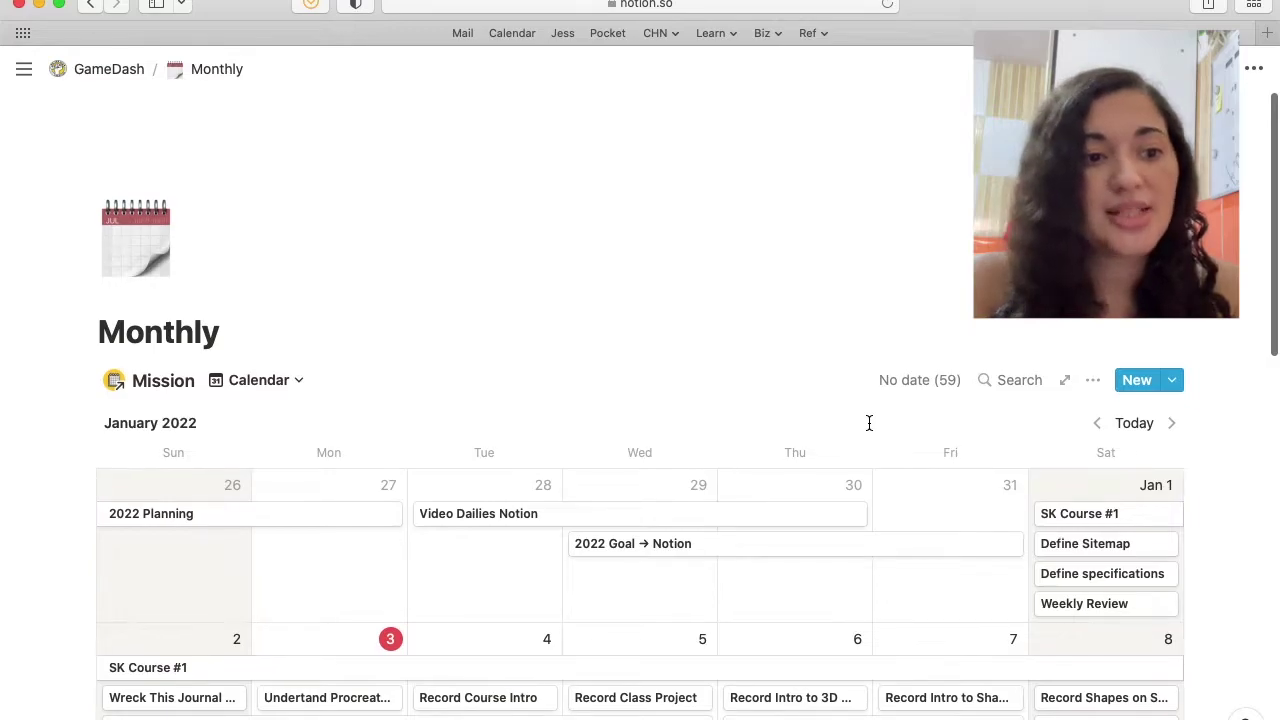
scroll(869, 423, "down", 3)
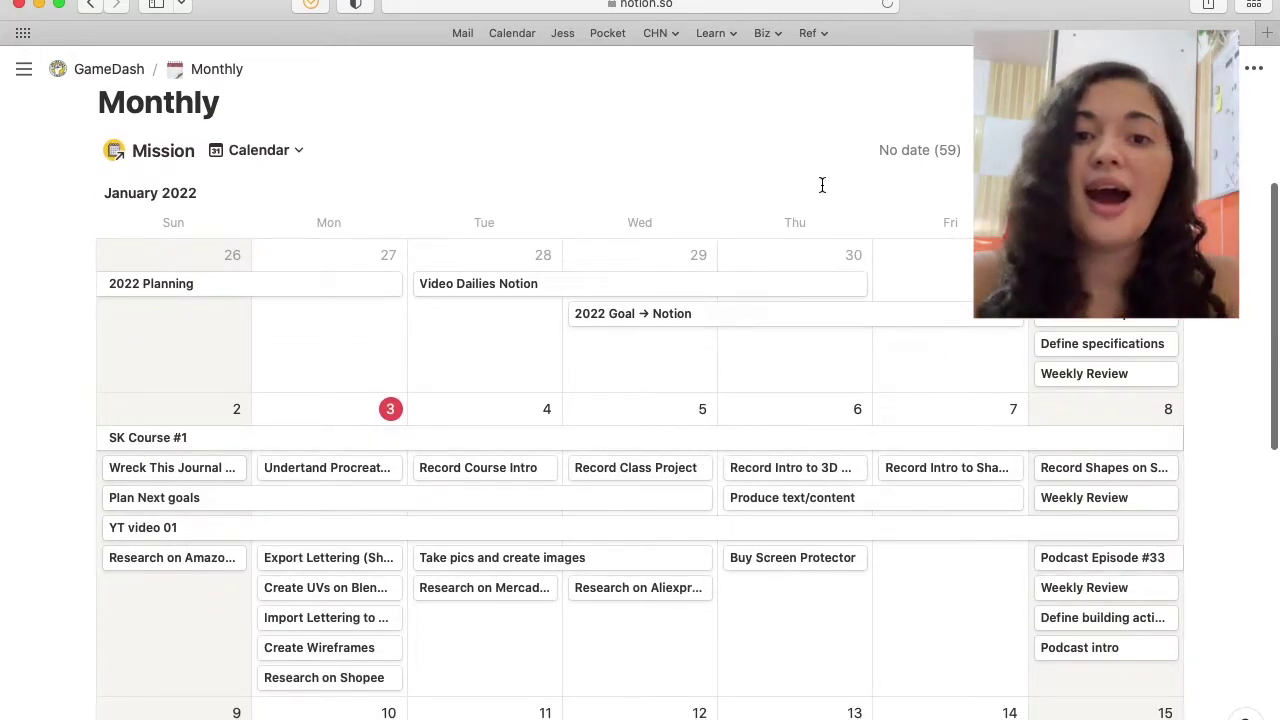
scroll(751, 178, "up", 2)
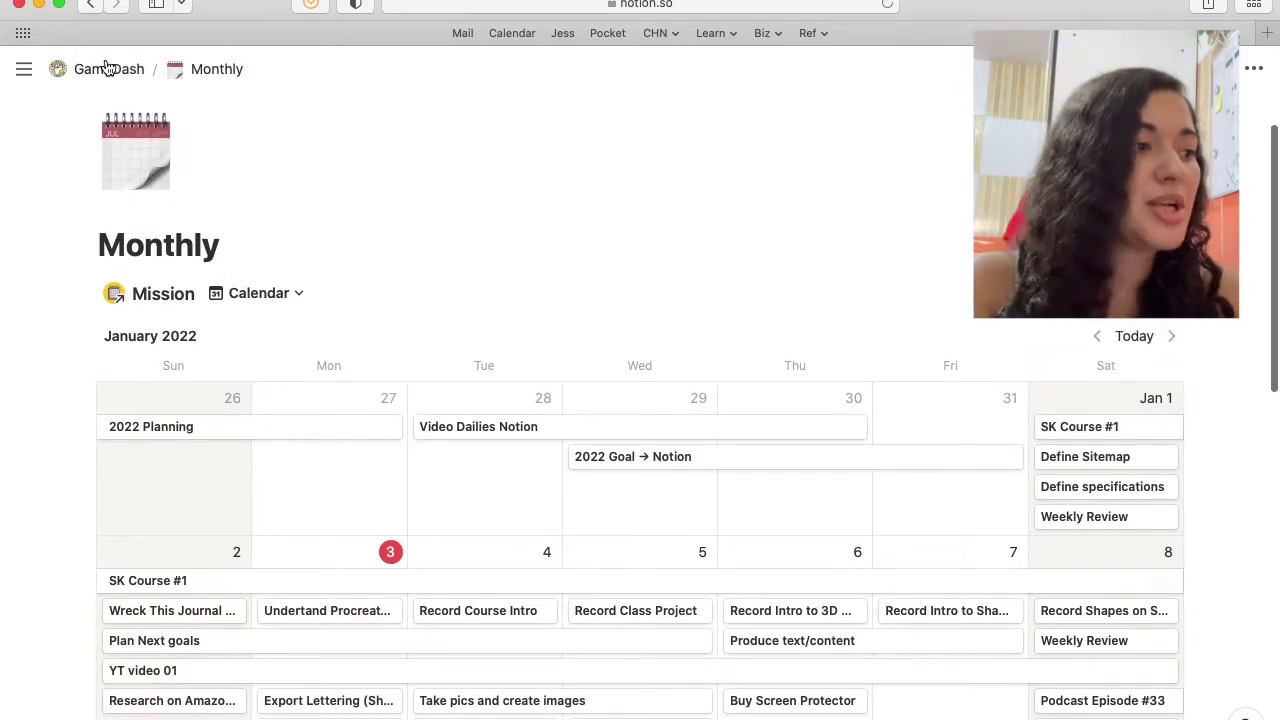
Step: Return to the GameDash page and look over the list of views available for the Mission table
left_click(107, 67)
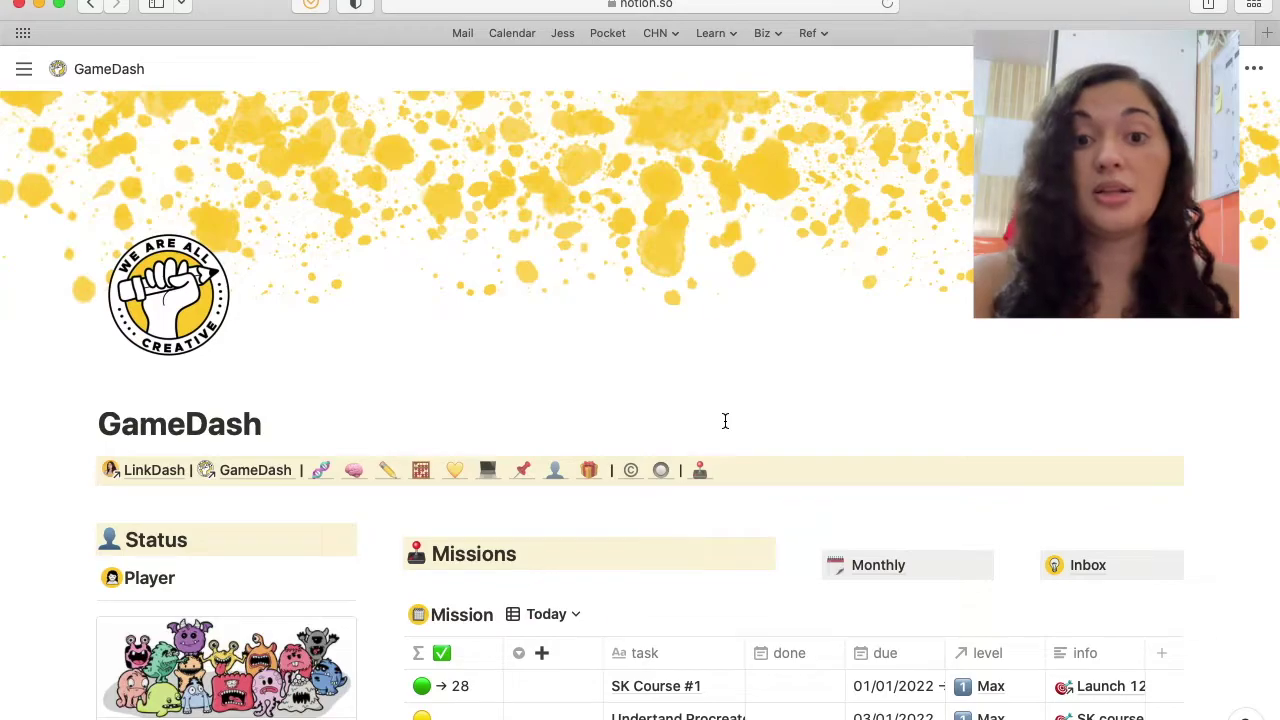
scroll(797, 389, "down", 3)
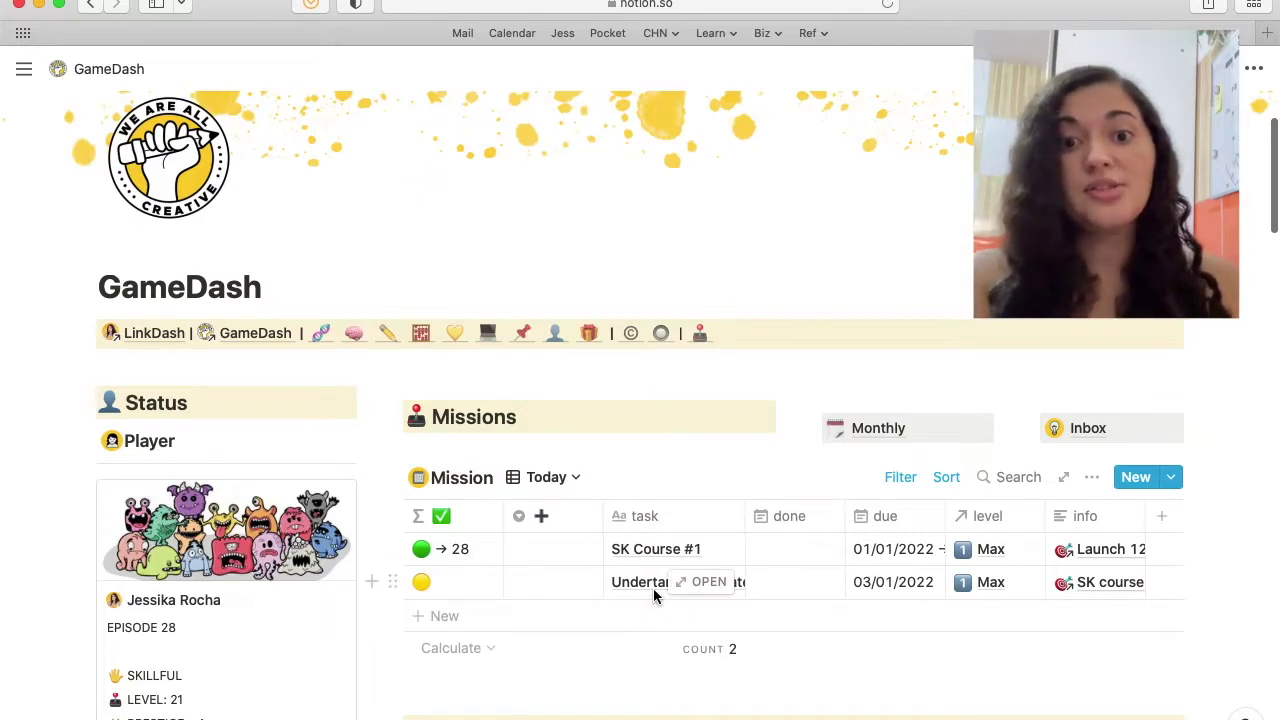
left_click(563, 481)
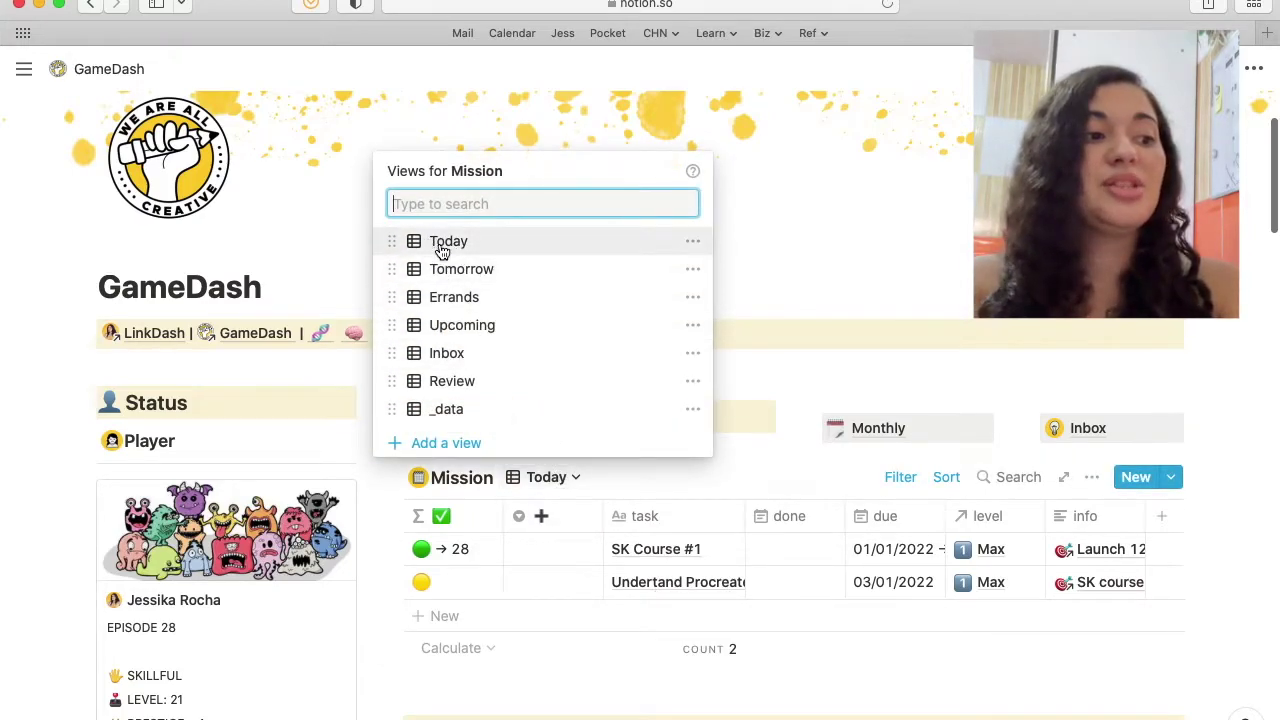
left_click(826, 364)
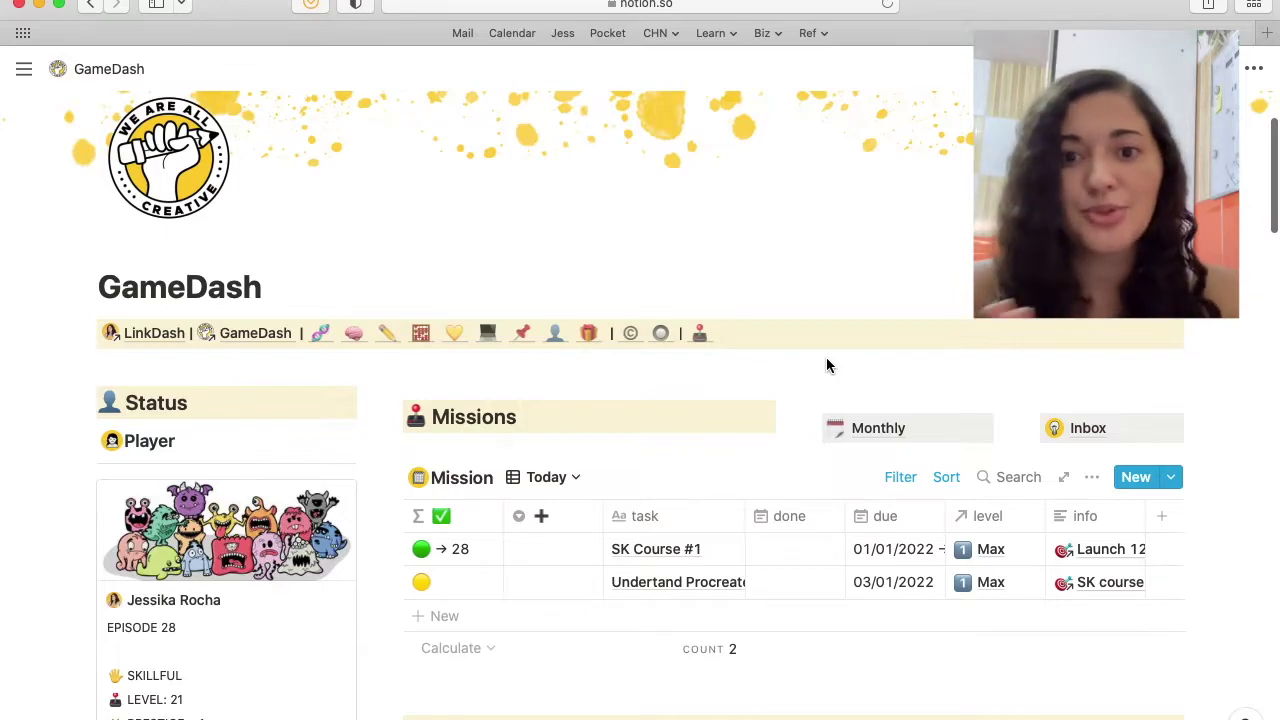
Step: Look over the Daily Quests tracker, and briefly expand the EPISODE PROGRESS toggle to check its progress bars
scroll(826, 357, "down", 5)
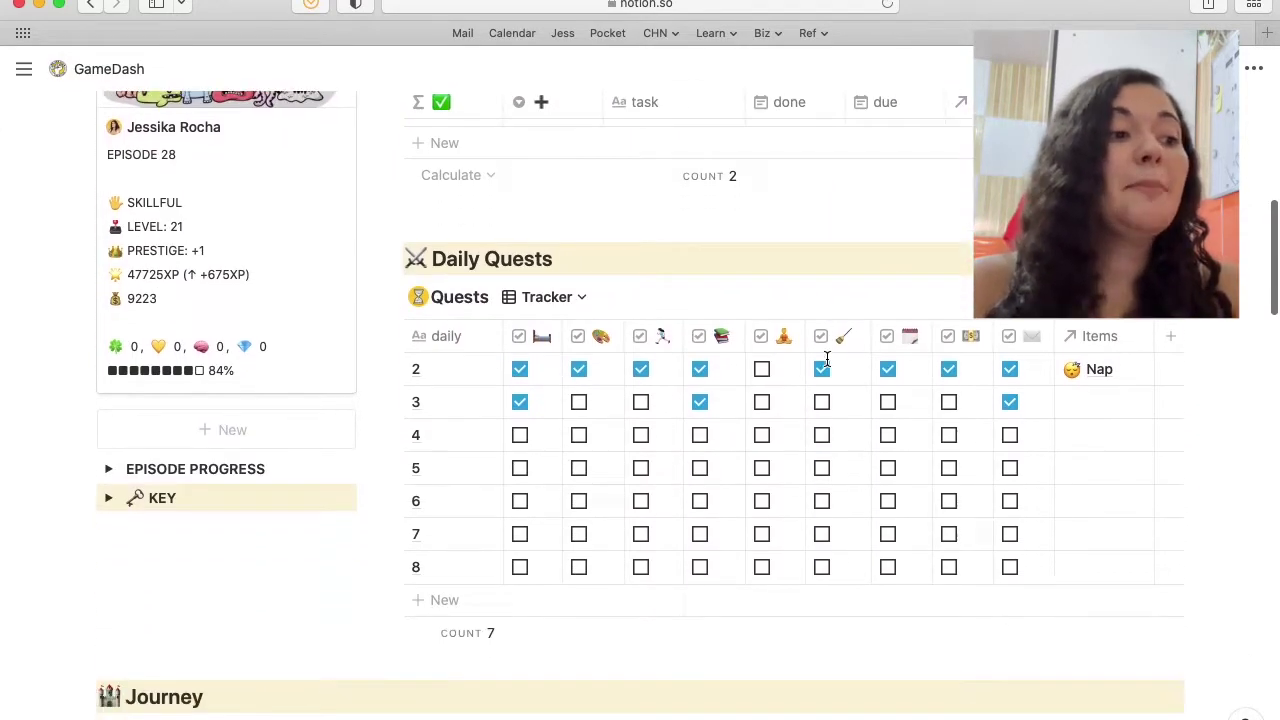
scroll(826, 357, "down", 1)
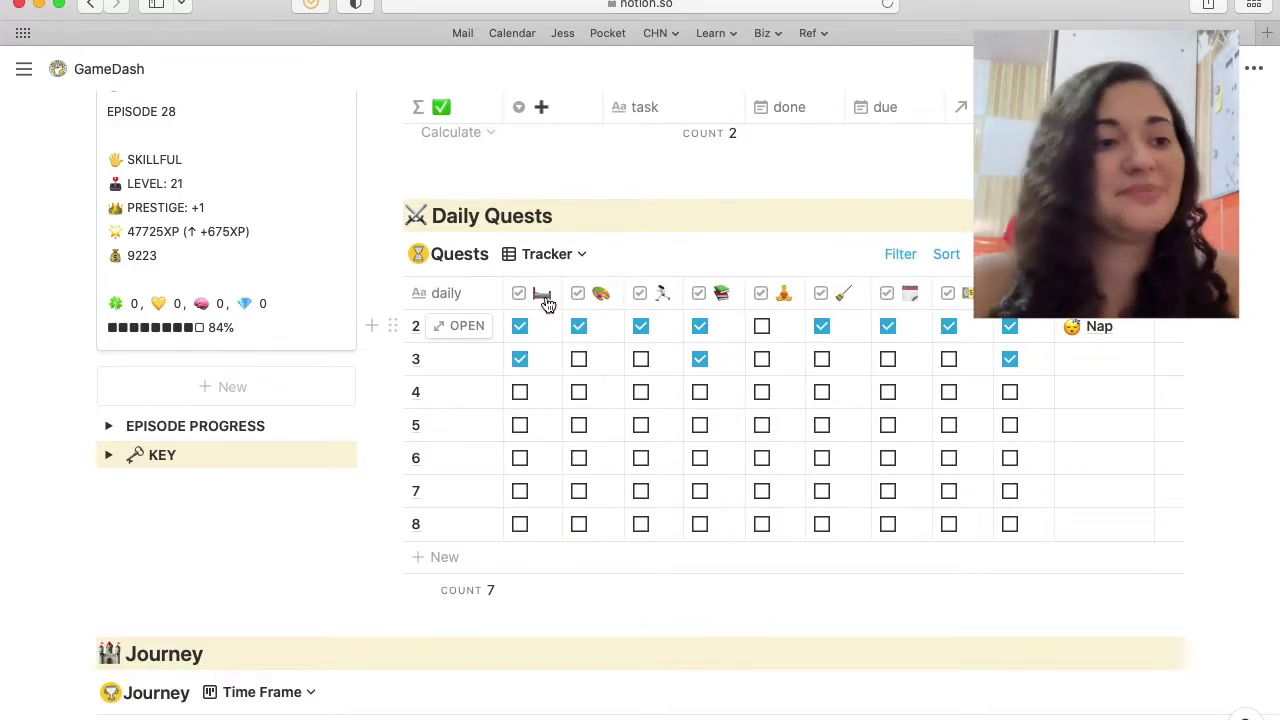
scroll(700, 537, "down", 2)
scroll(702, 535, "up", 1)
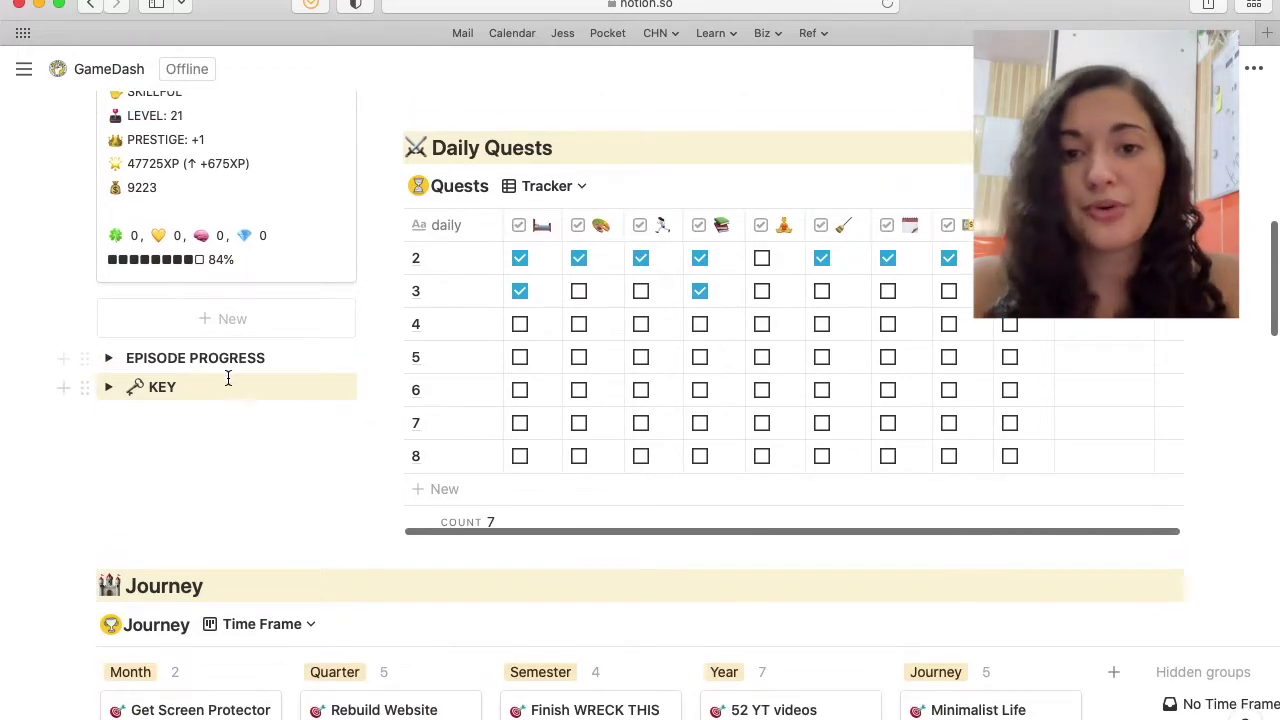
left_click(108, 358)
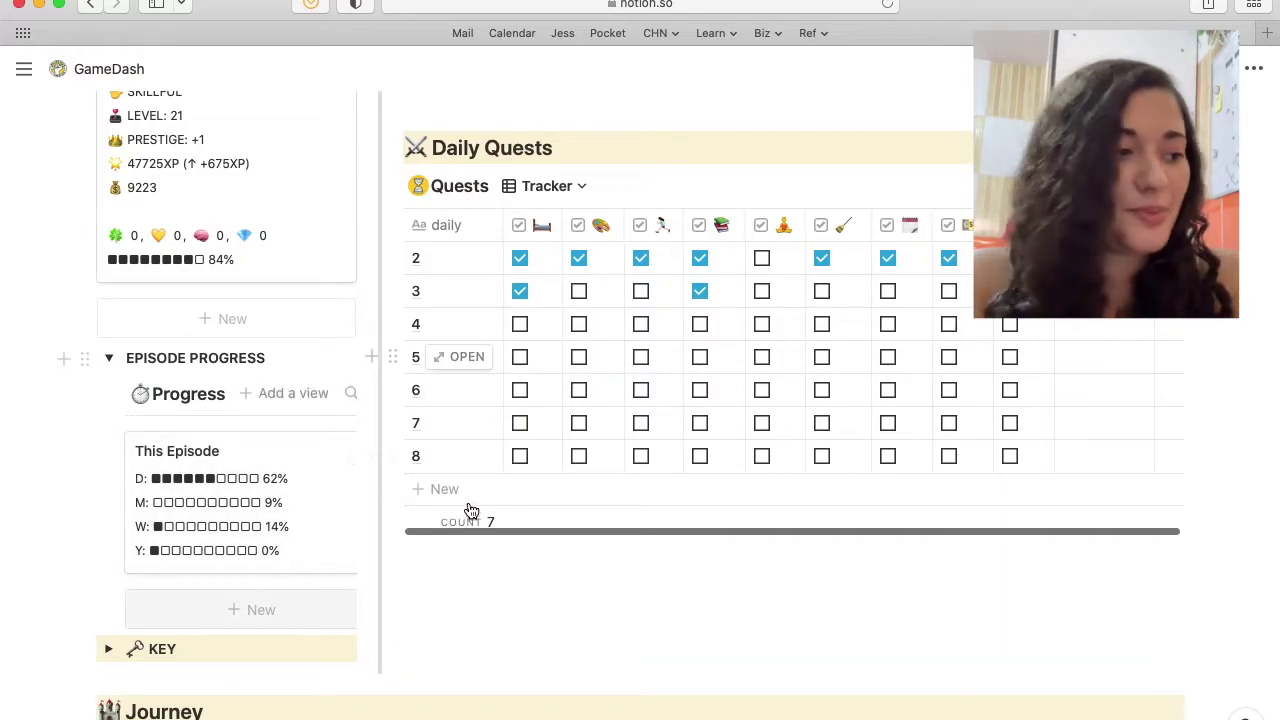
left_click(108, 357)
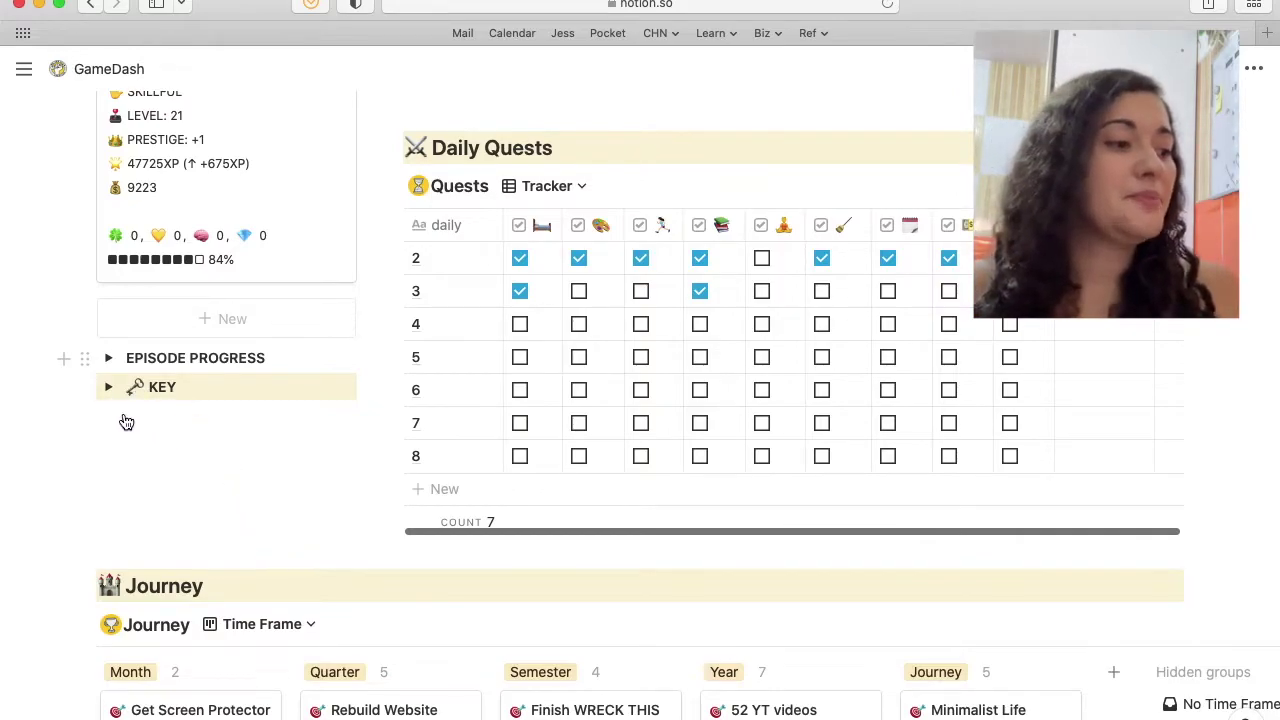
Step: Expand the KEY toggle and examine the status legend entries from Done to Errand
left_click(107, 389)
scroll(217, 449, "down", 3)
scroll(217, 449, "up", 1)
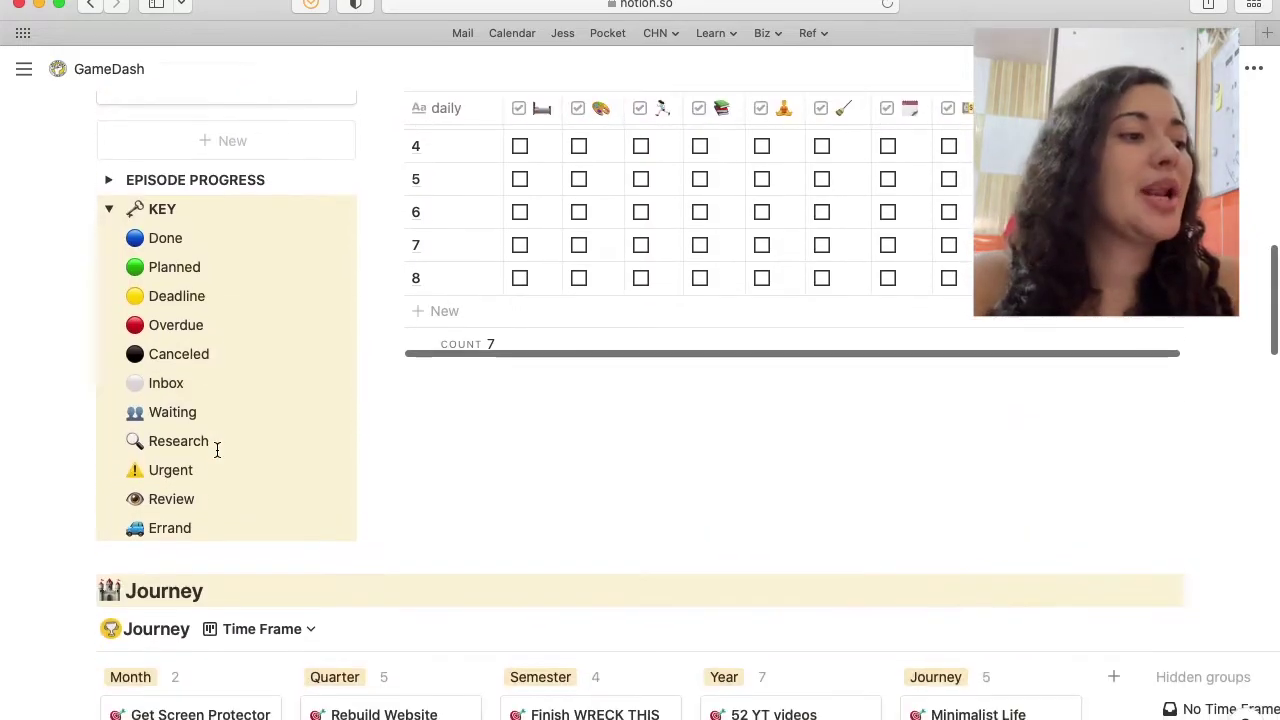
left_click(154, 308)
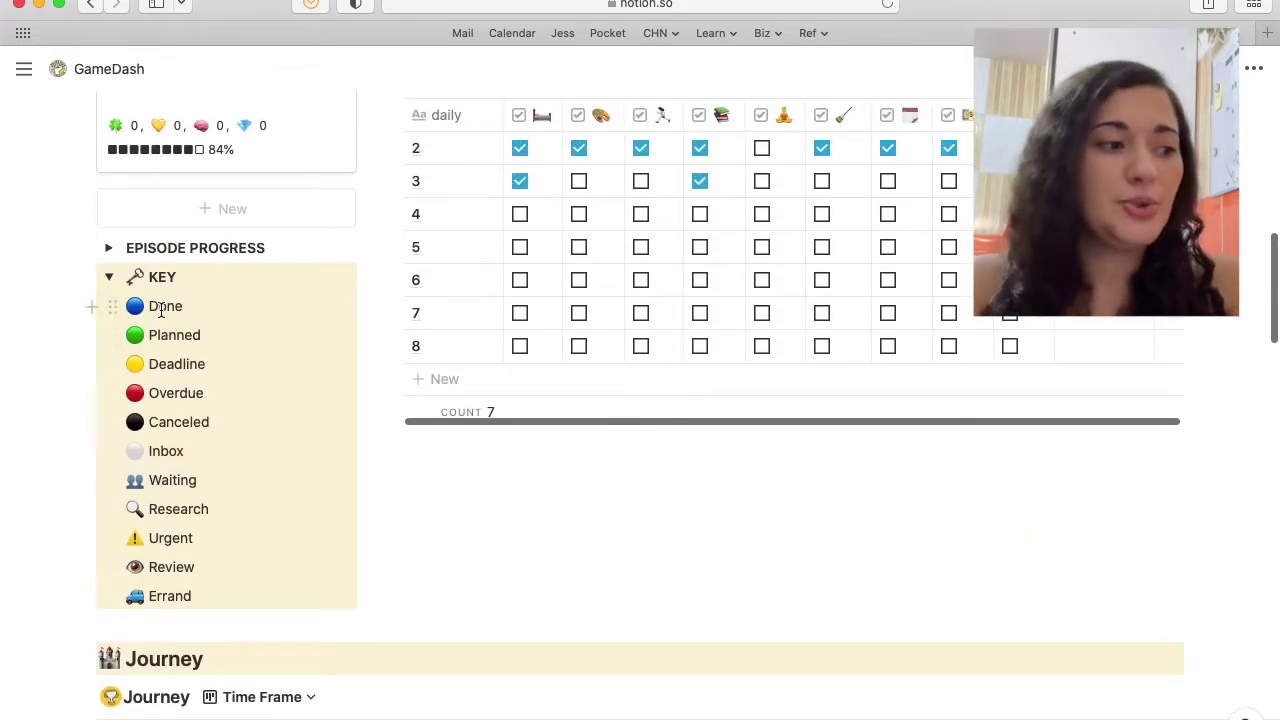
left_click(189, 364)
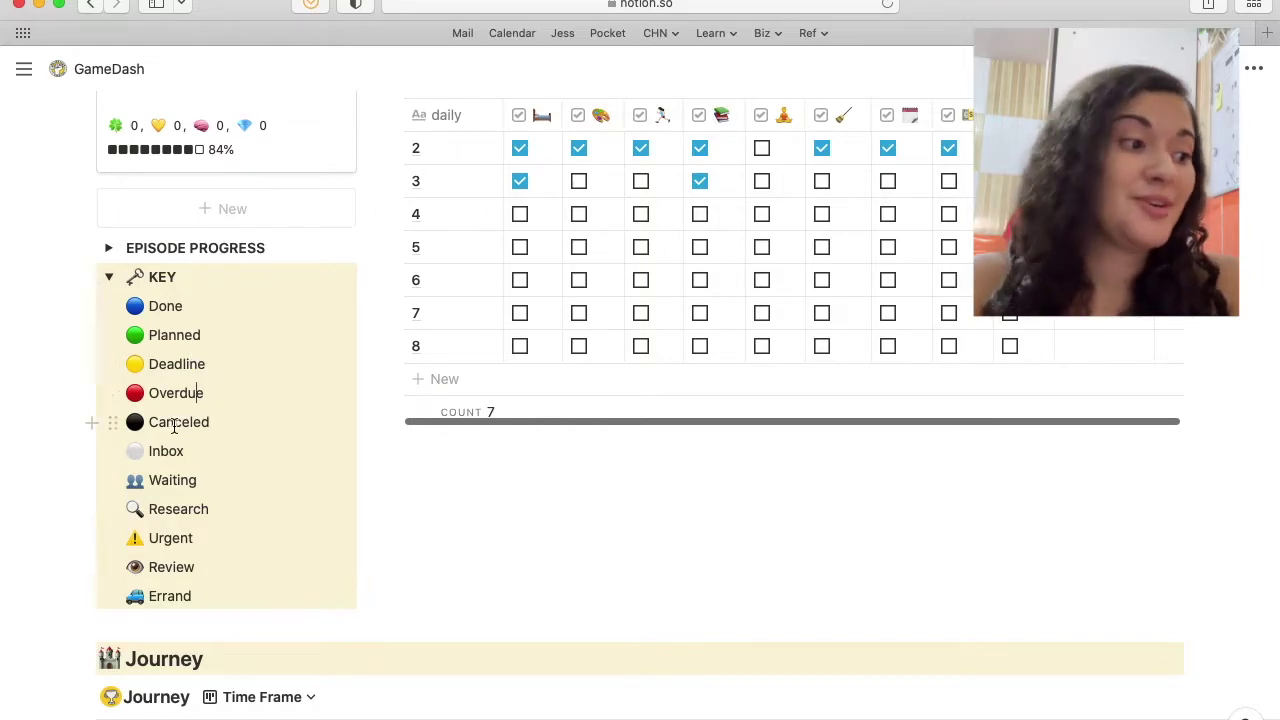
left_click(172, 421)
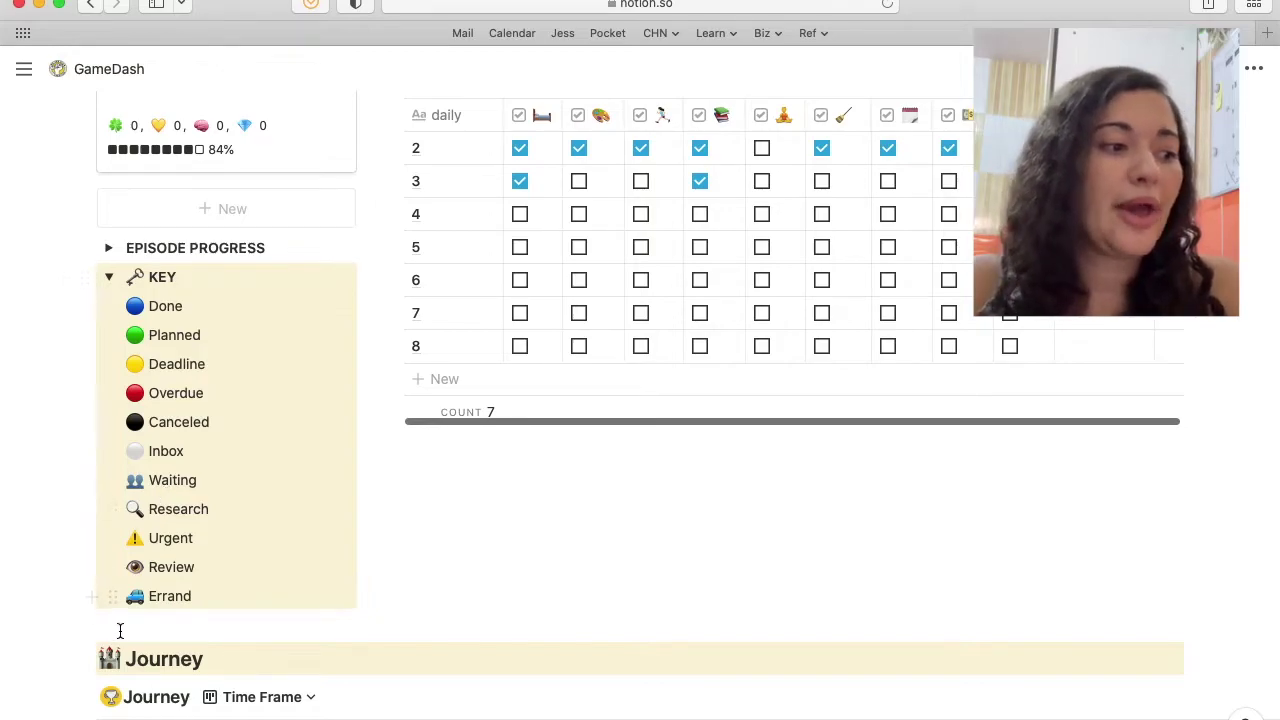
left_click(174, 600)
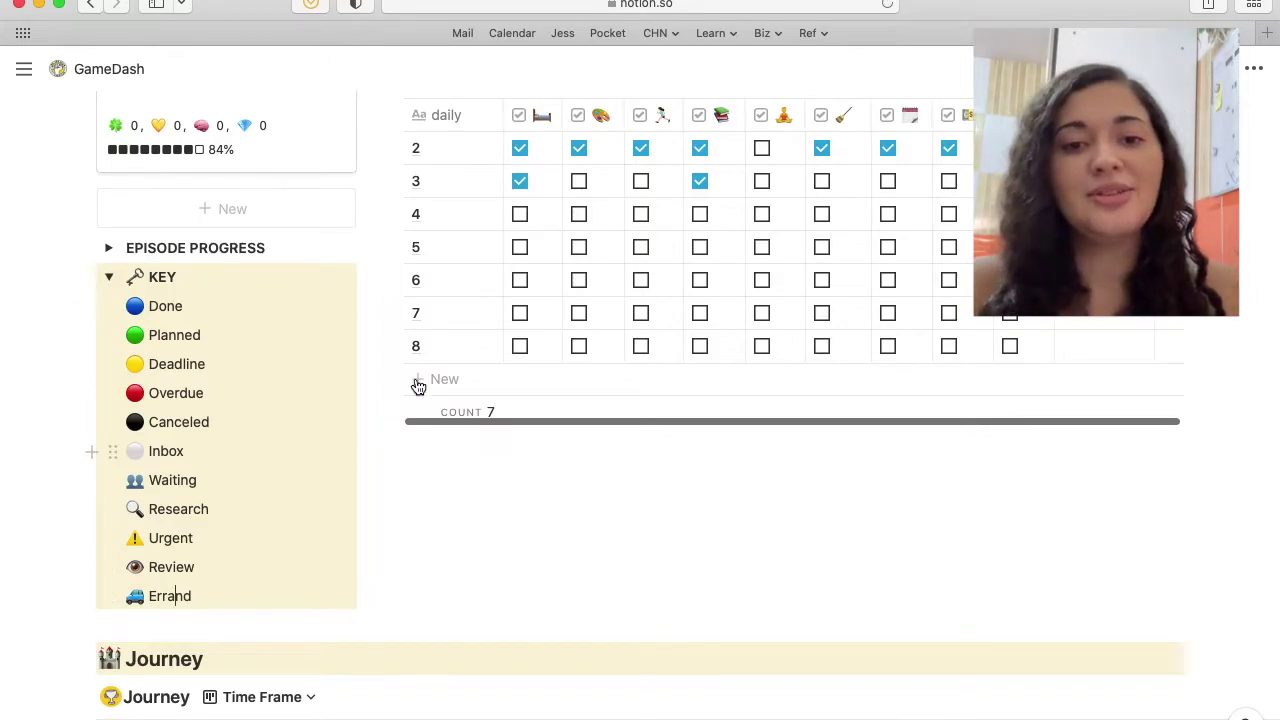
Step: Examine the Journey board's goals in the Month, Quarter, Semester, Year and Journey groups
scroll(410, 390, "down", 2)
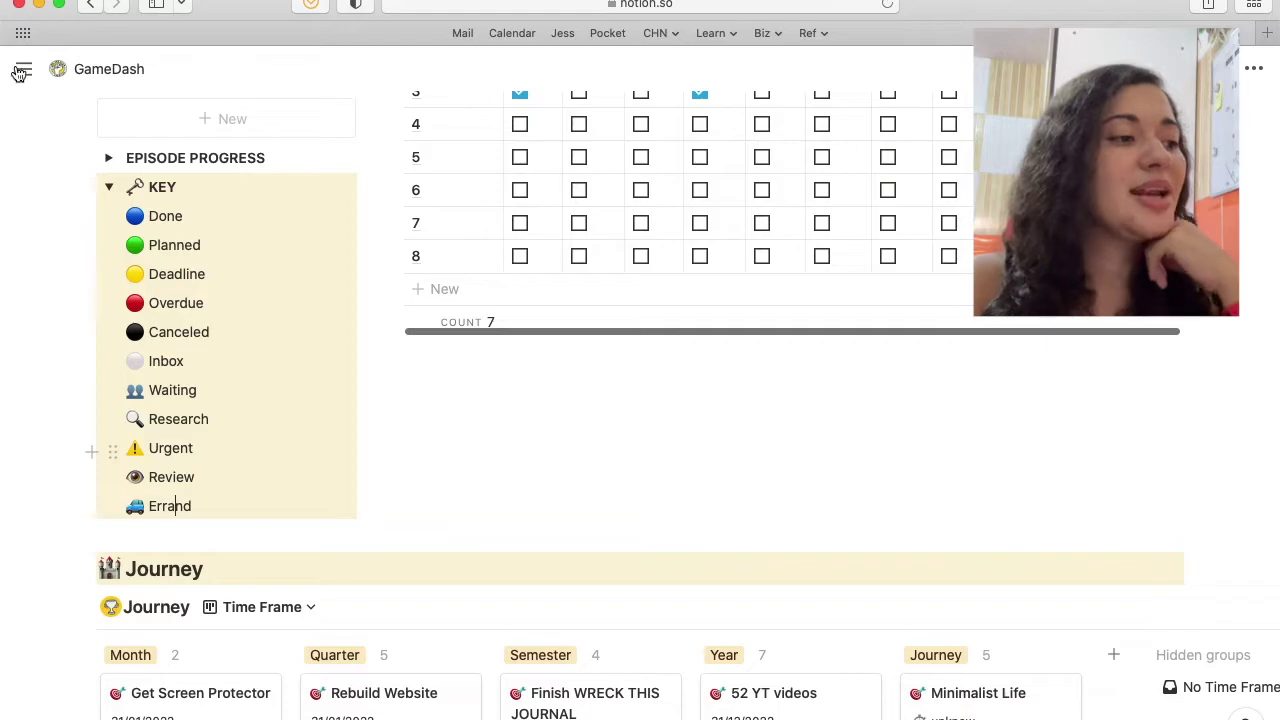
scroll(300, 425, "down", 3)
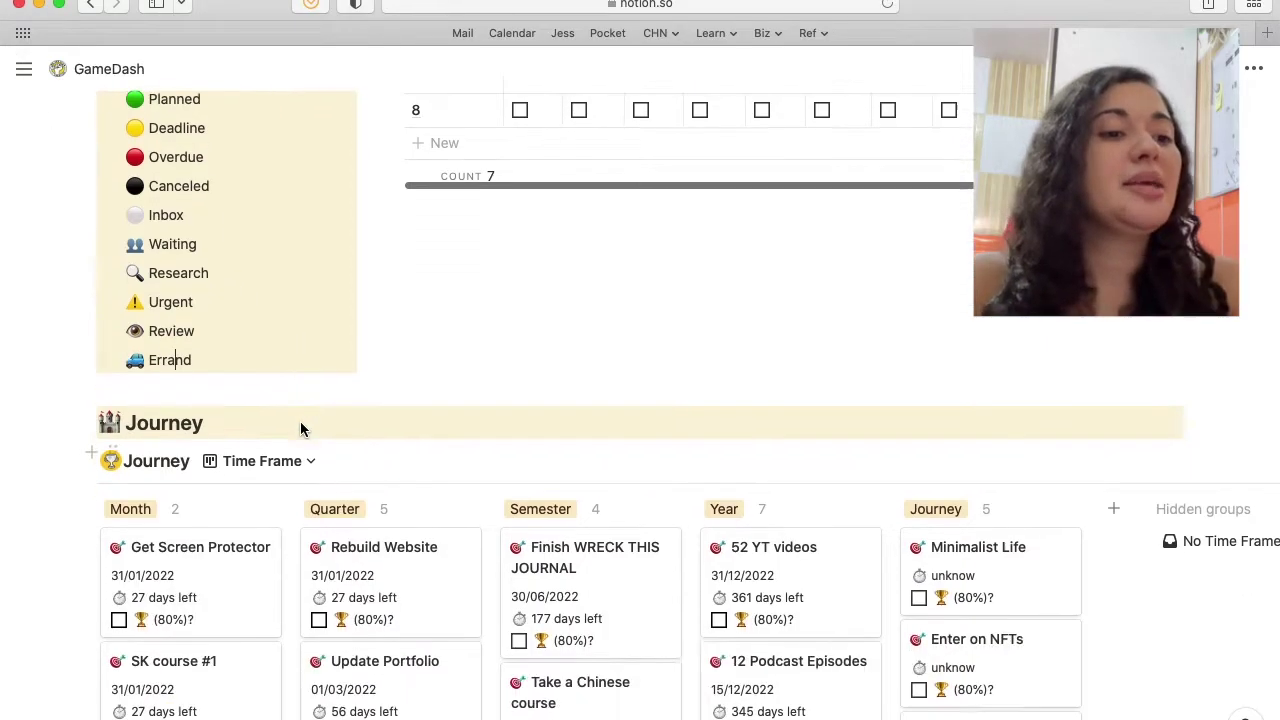
scroll(300, 428, "down", 8)
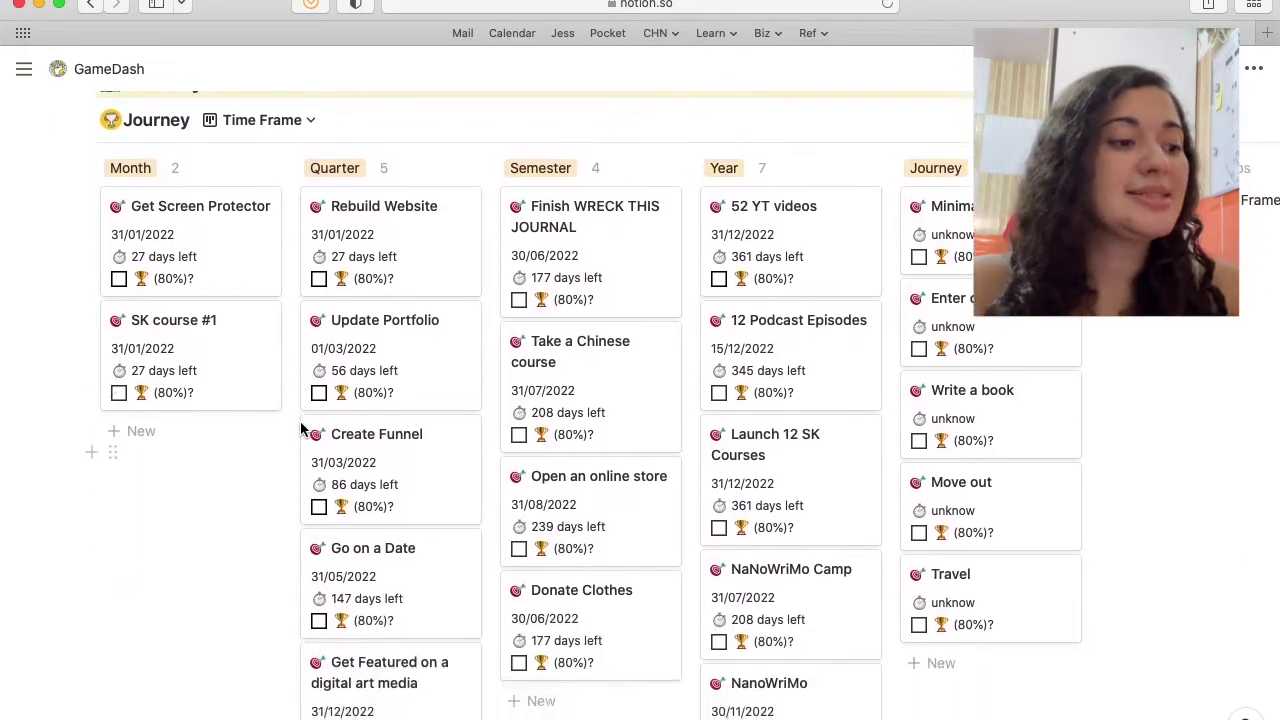
scroll(300, 428, "up", 8)
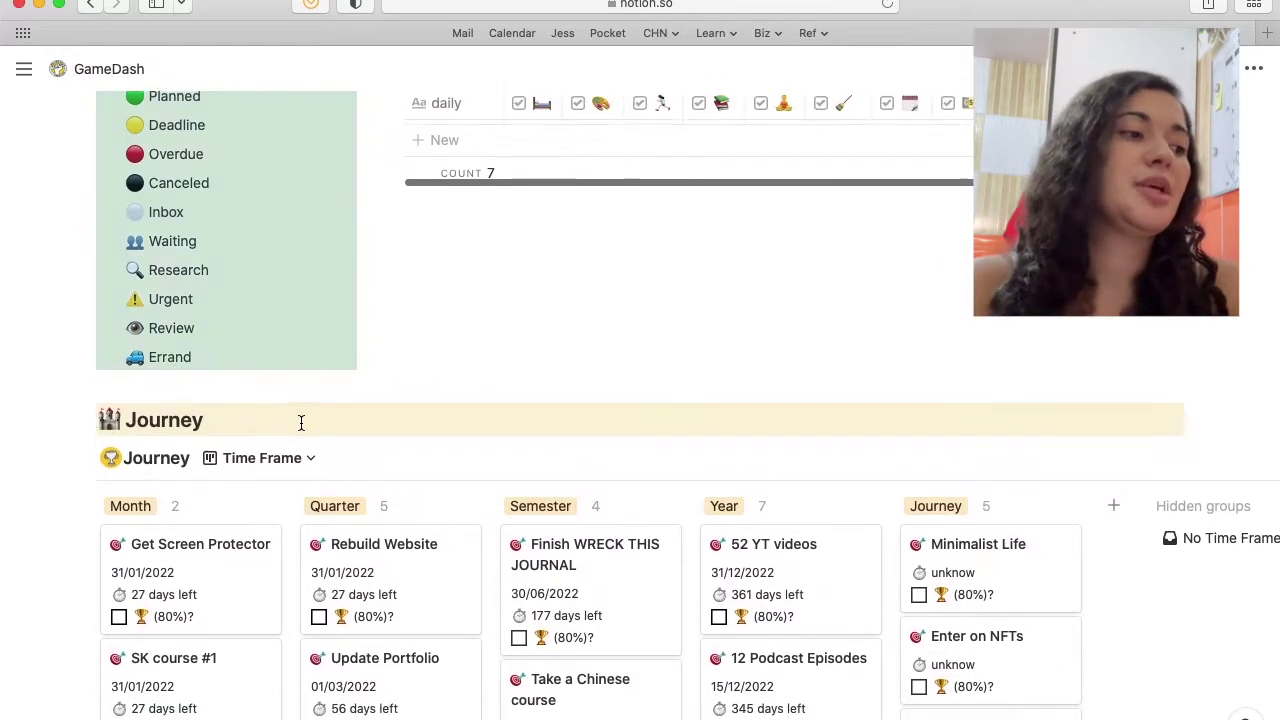
scroll(184, 279, "down", 1)
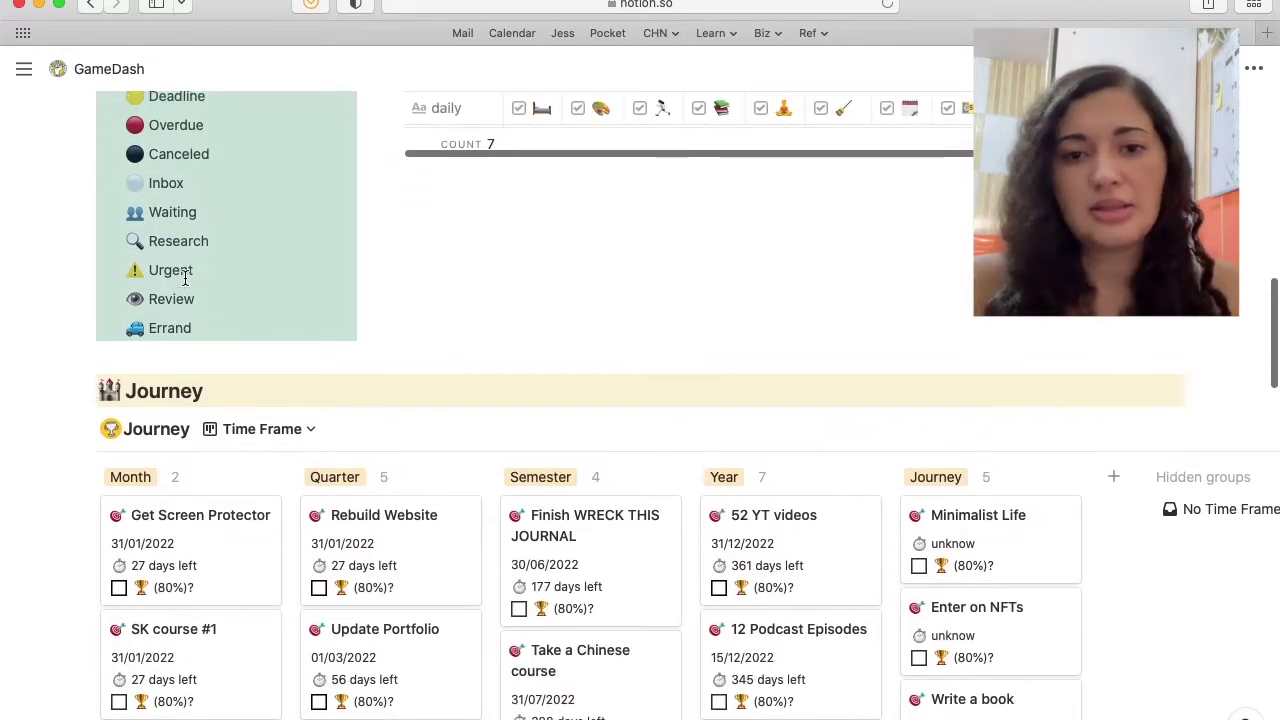
scroll(185, 279, "down", 20)
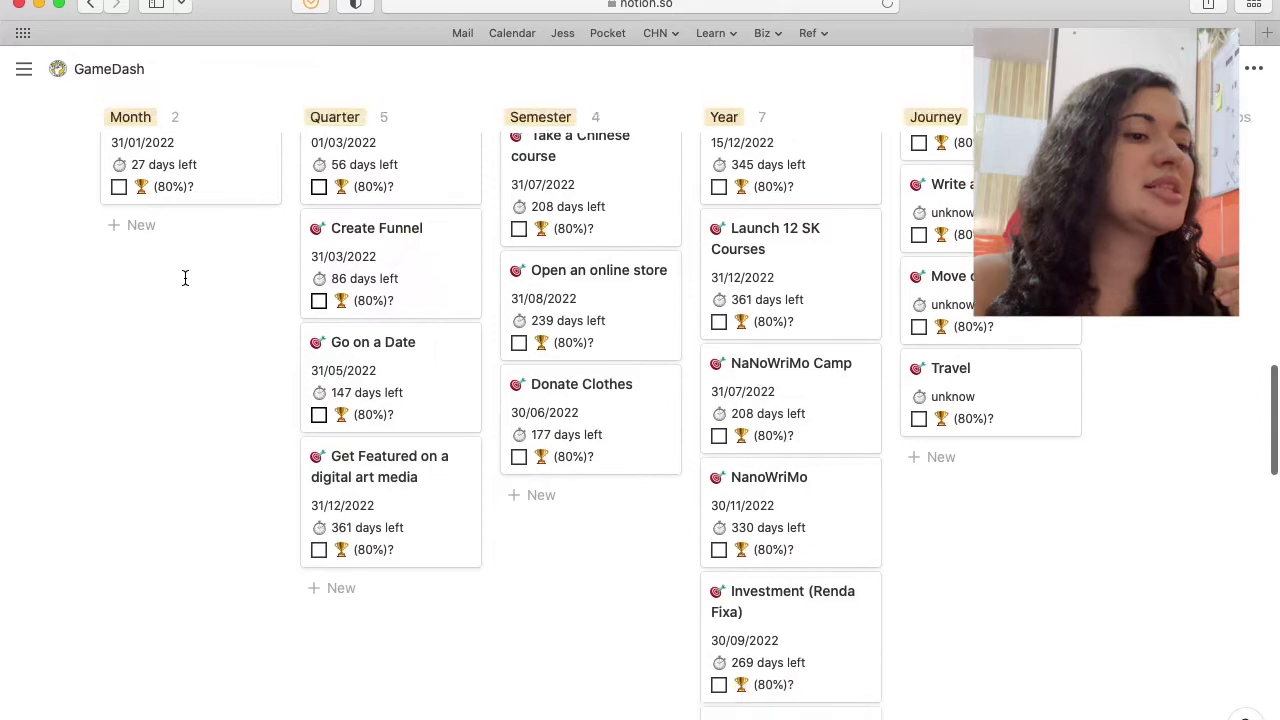
Step: Look over the Areas gallery under Maps and the Store section beneath it
scroll(185, 279, "down", 2)
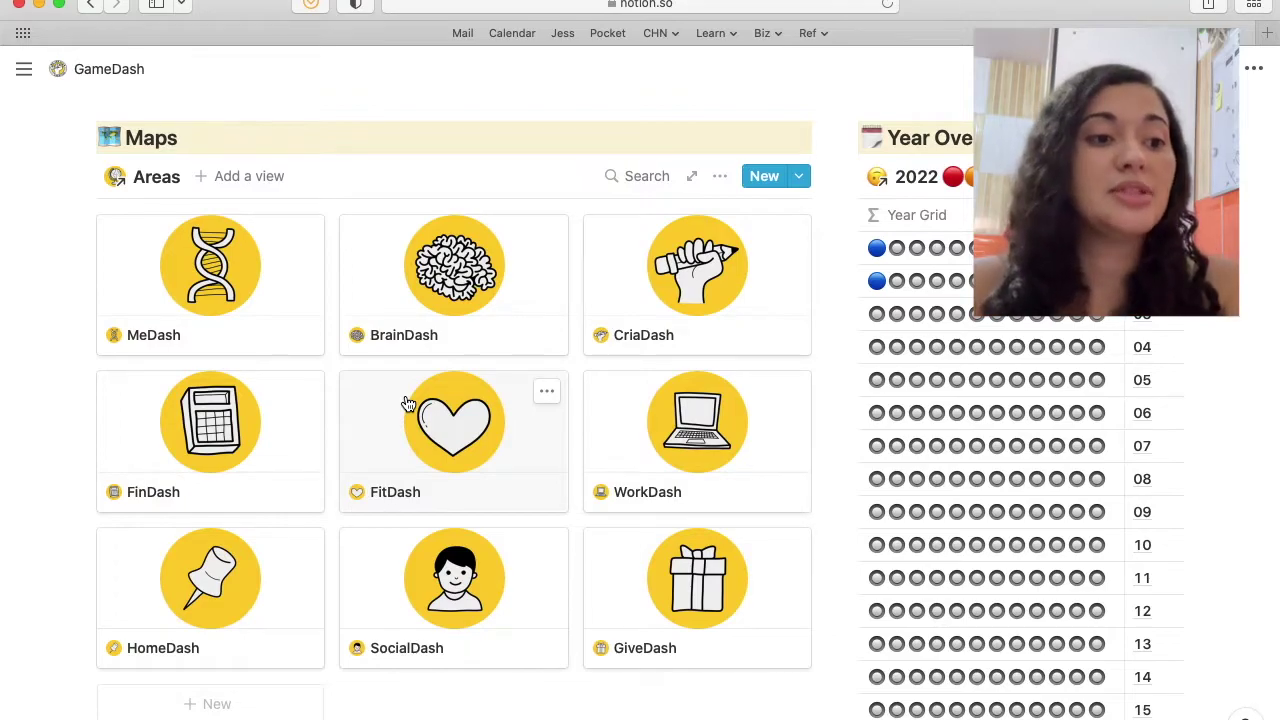
scroll(408, 403, "down", 5)
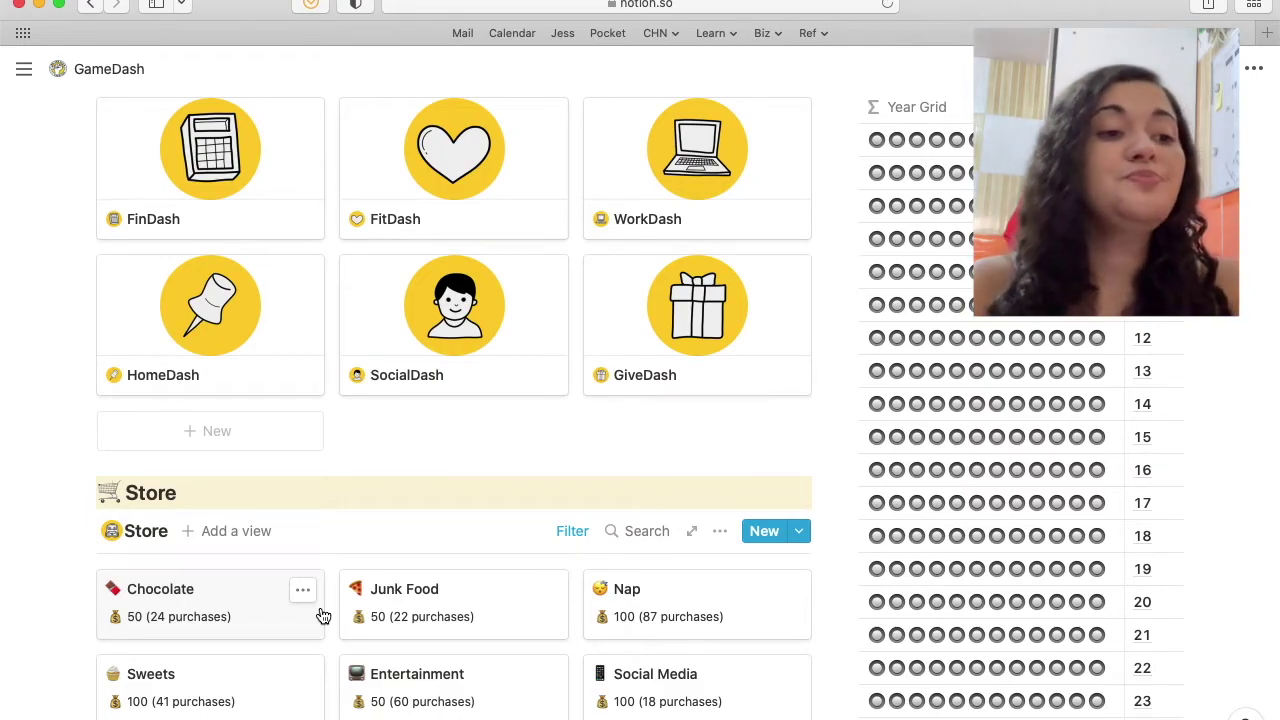
scroll(932, 331, "up", 5)
scroll(932, 331, "up", 1)
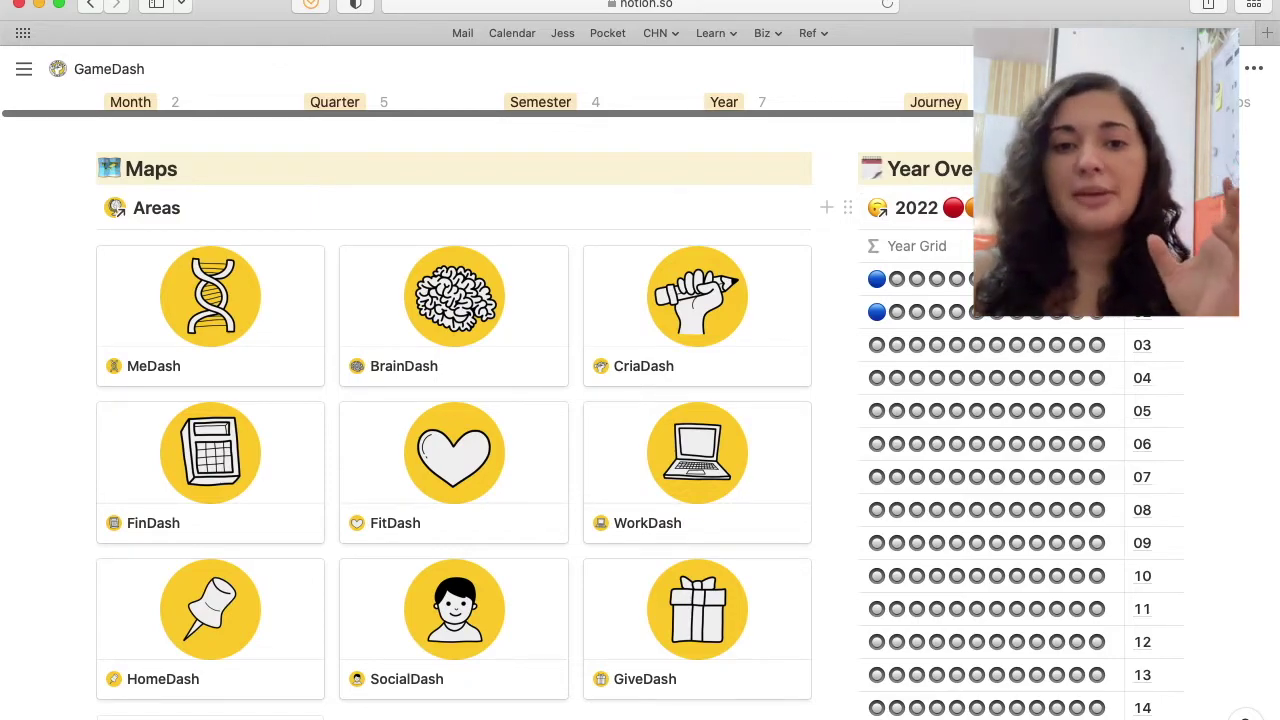
Step: Go through the 2022 year grid to its parent YearDots page and expand the 2021 DotGrid to examine all its days
left_click(925, 208)
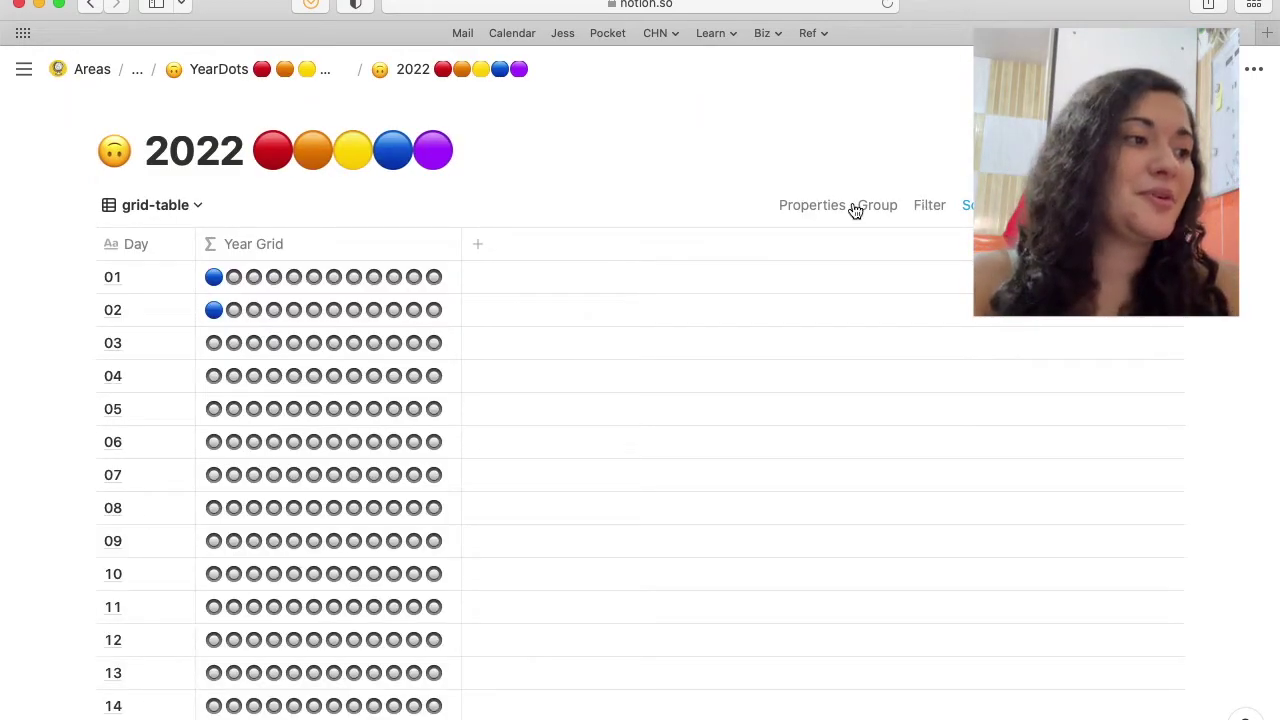
left_click(305, 72)
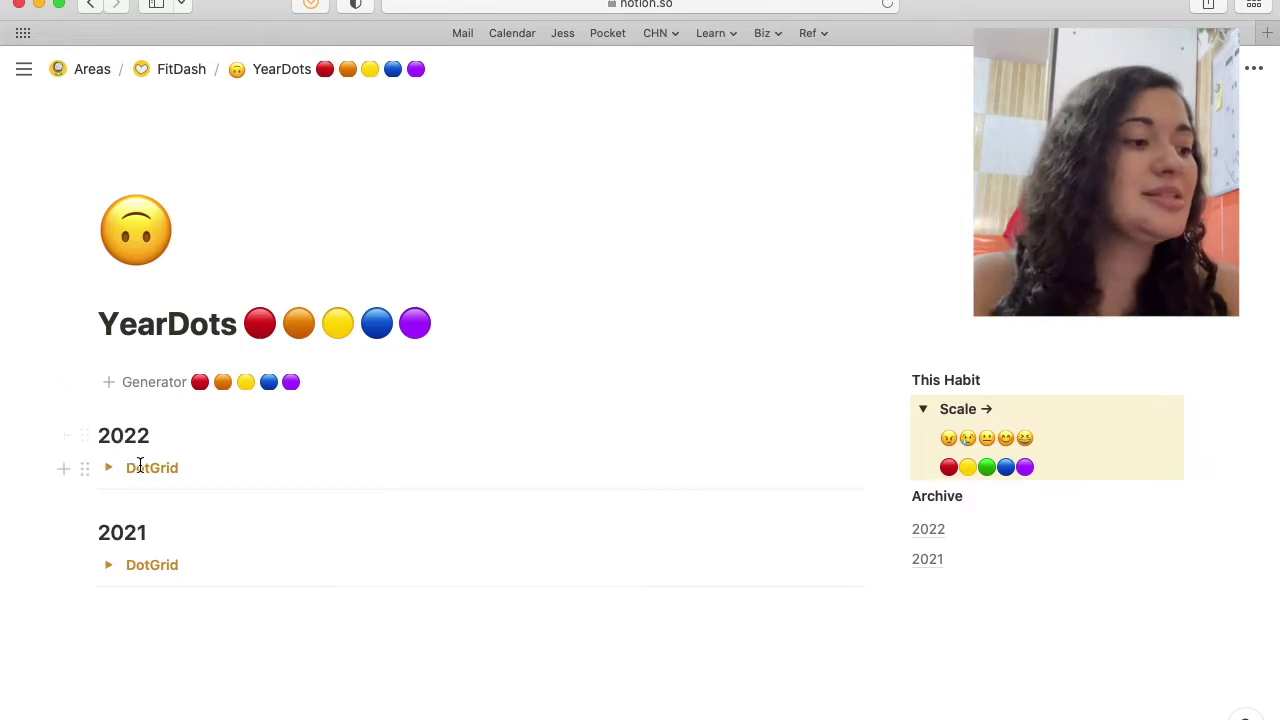
left_click(108, 565)
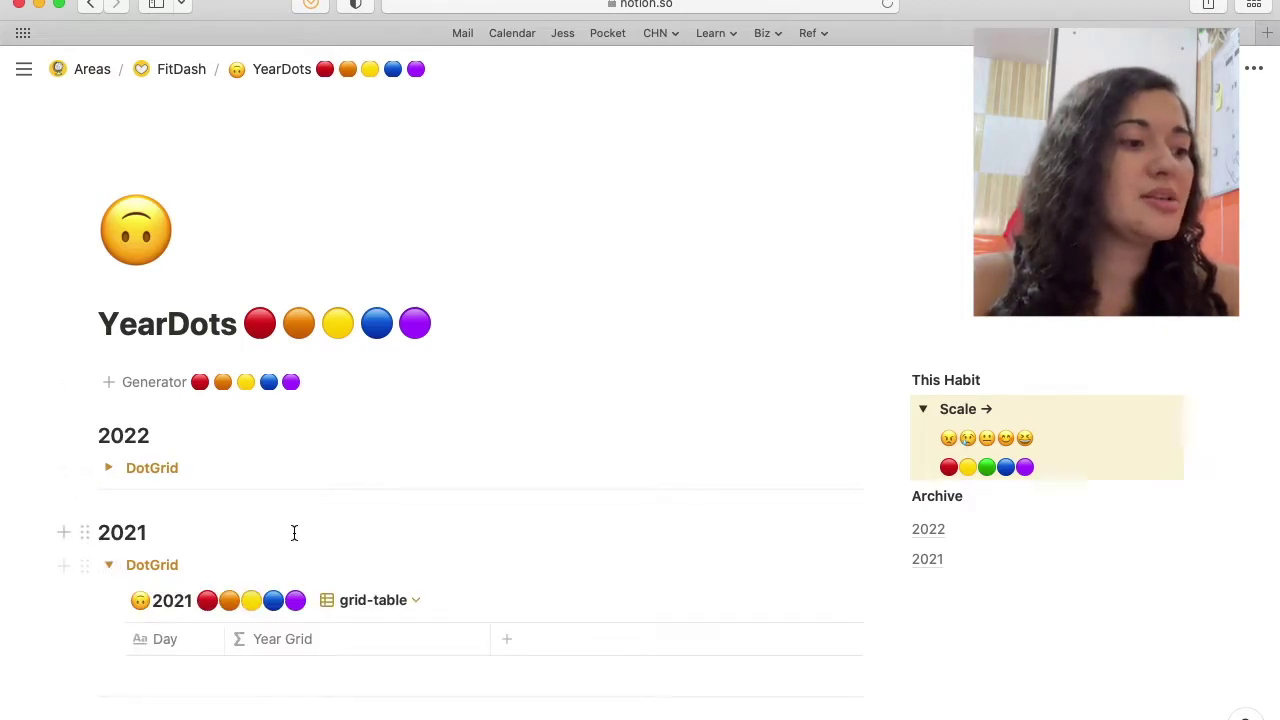
scroll(294, 533, "down", 20)
scroll(294, 533, "down", 2)
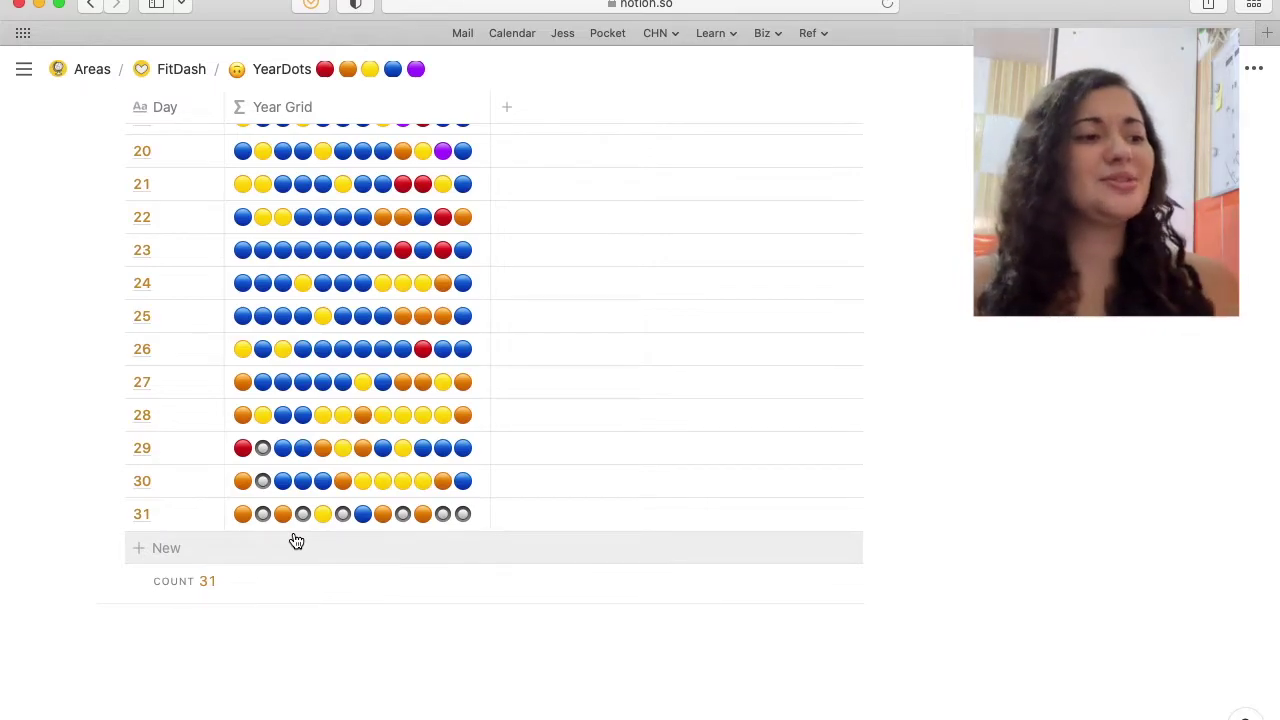
Step: Examine the Scale under This Habit, comparing its colored dots with the row of mood emojis
scroll(294, 537, "up", 15)
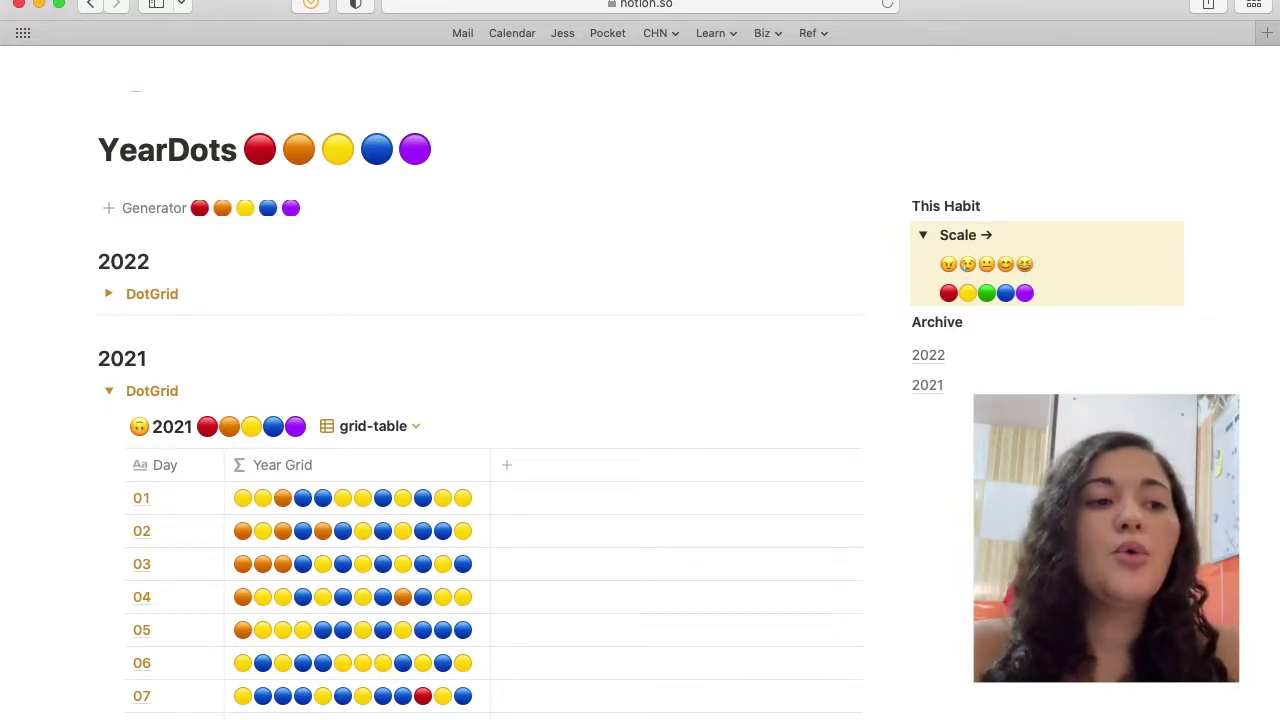
left_click(997, 292)
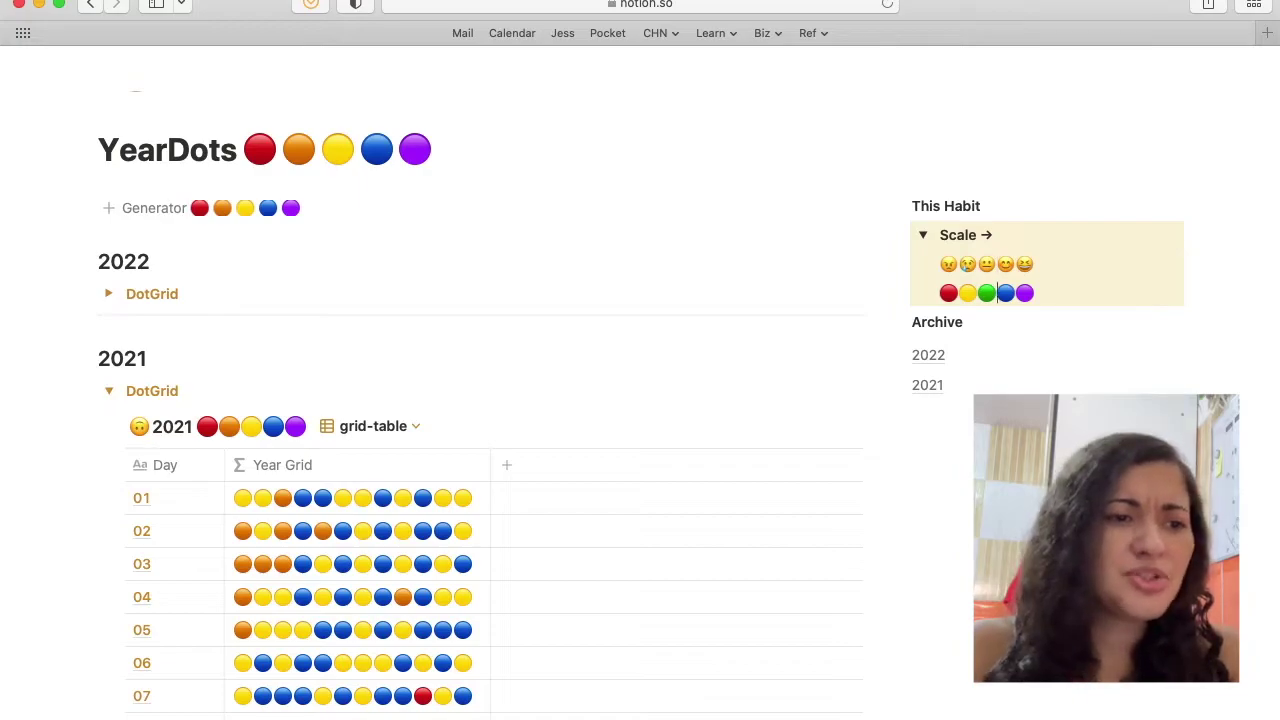
left_click(978, 264)
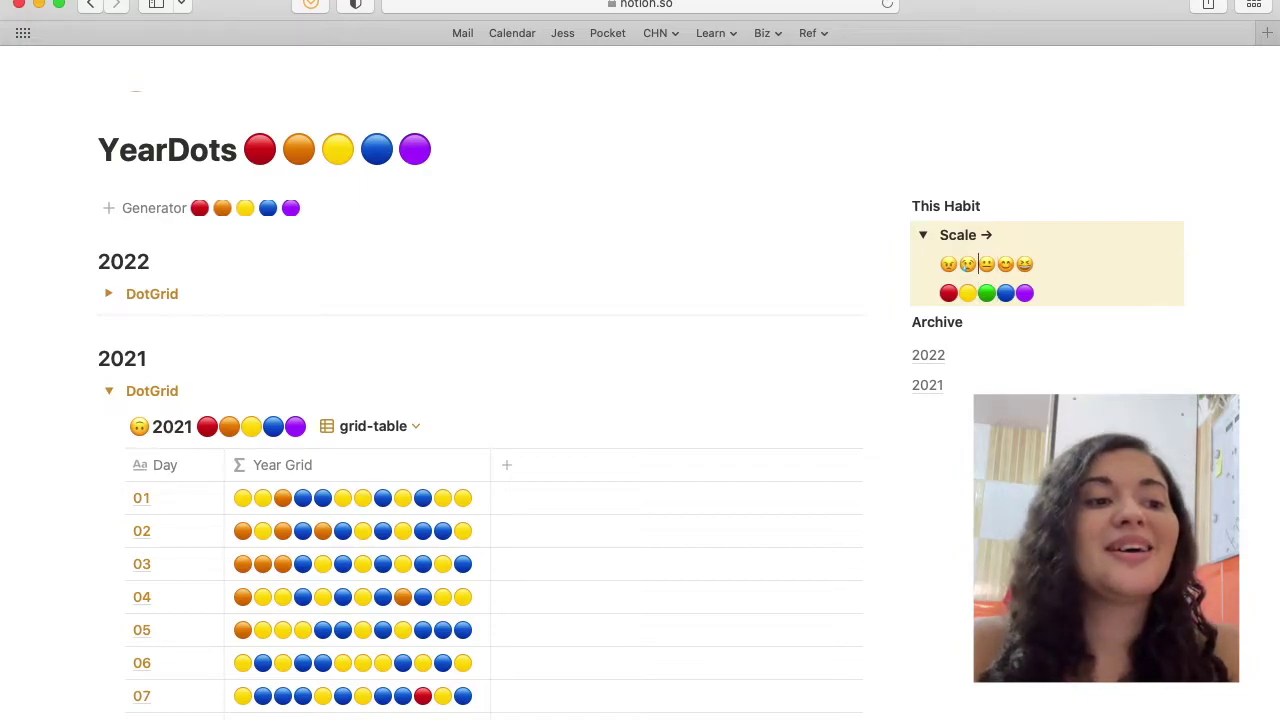